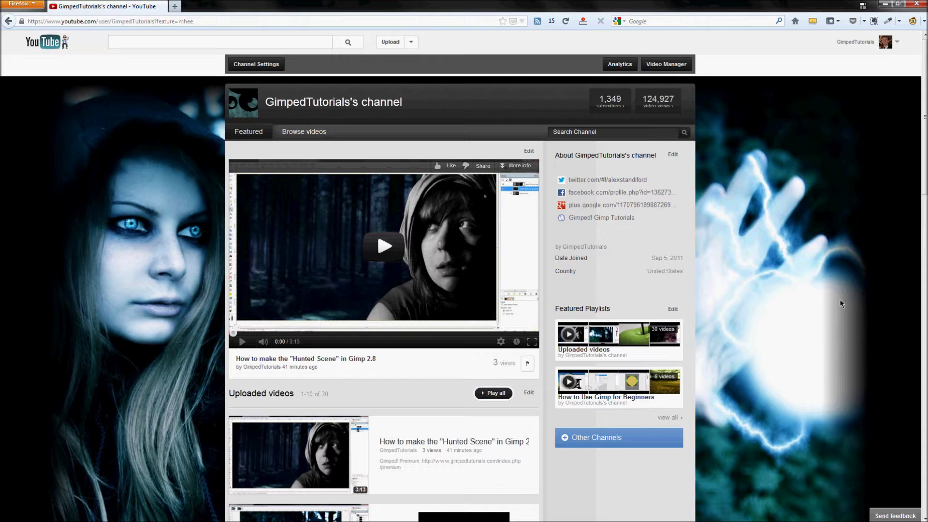
# Switch between the YouTube channel page and GIMP, ending with GIMP's empty workspace in front.
pyautogui.scroll(-7, 160, 299)
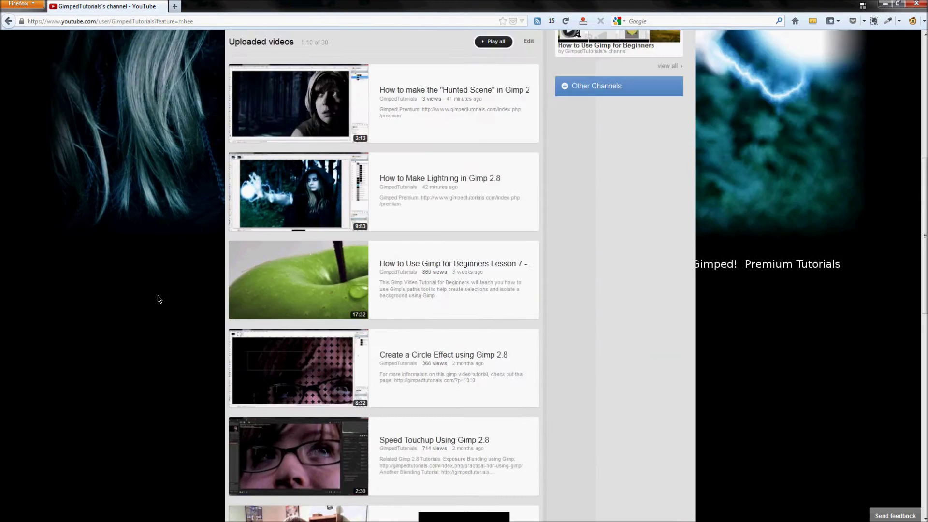
pyautogui.scroll(7, 160, 299)
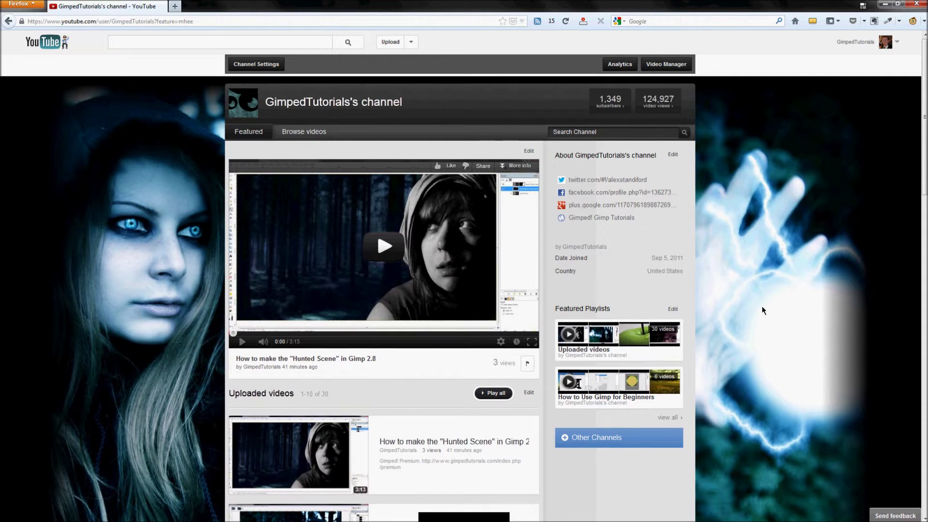
pyautogui.scroll(-4, 761, 305)
pyautogui.scroll(3, 761, 309)
pyautogui.scroll(1, 732, 323)
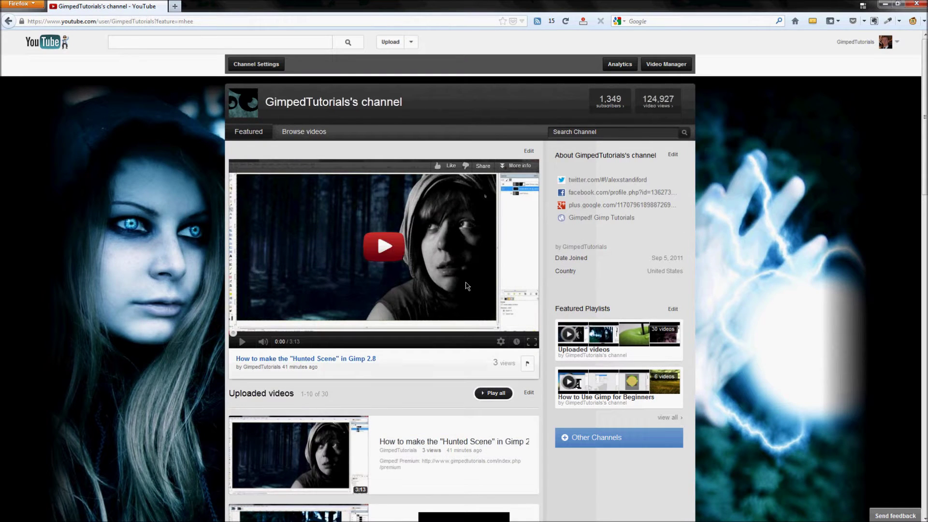
pyautogui.click(10, 86)
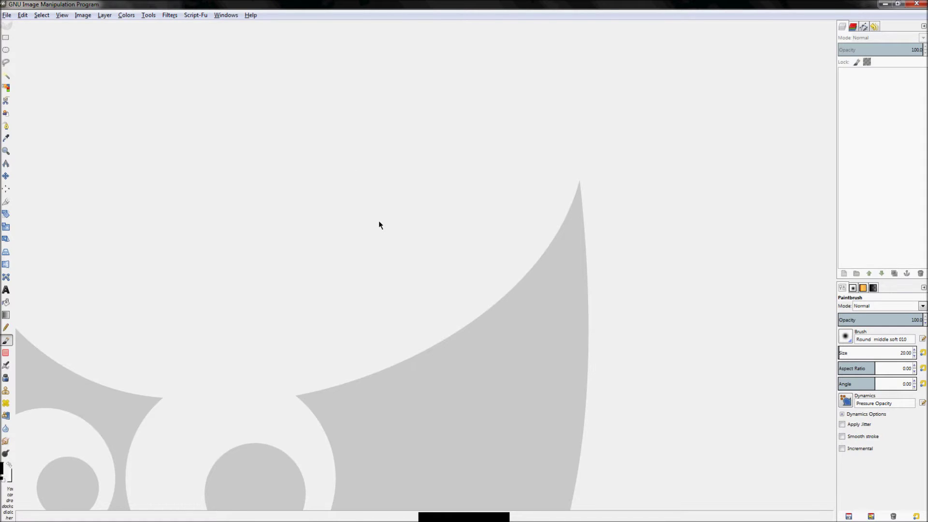
pyautogui.hotkey('alt', 'Tab')
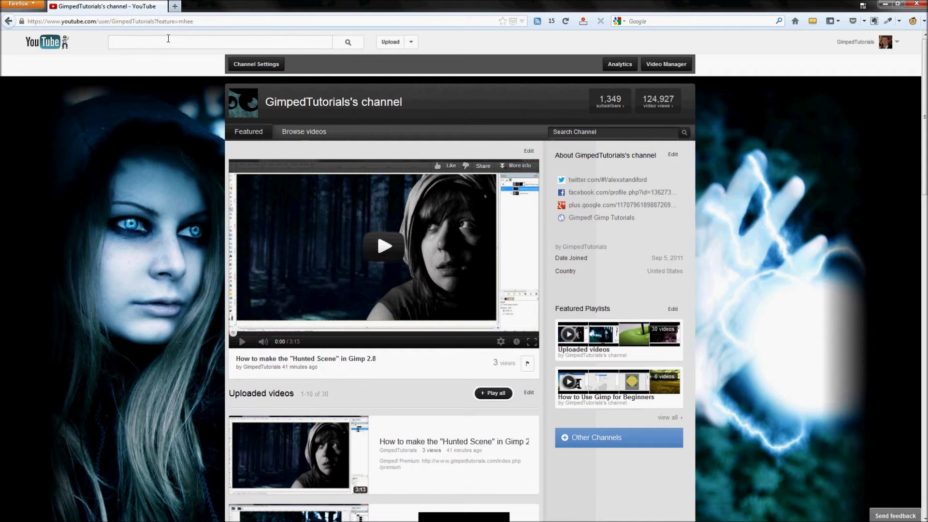
pyautogui.scroll(-8, 145, 246)
pyautogui.scroll(8, 143, 245)
pyautogui.click(4, 86)
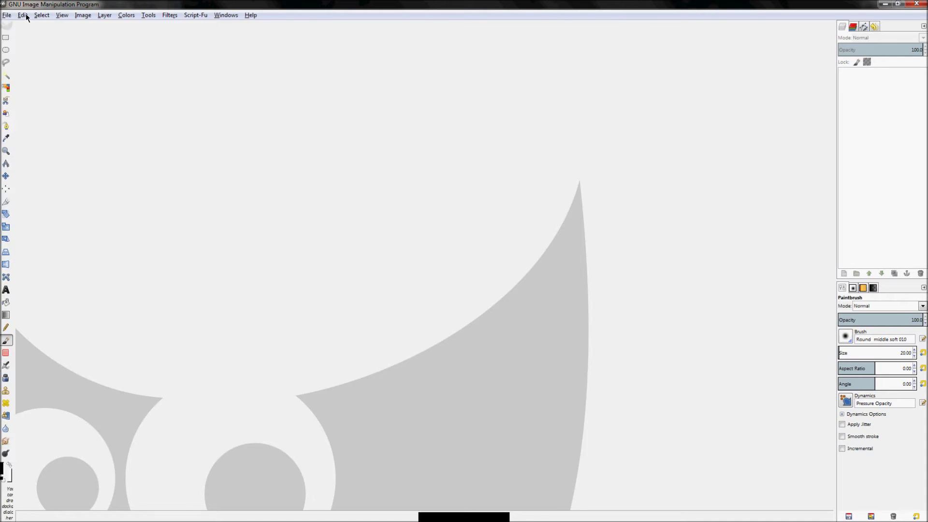
# Make a 1920x1080 image of the YouTube screenshot with File > Create > From Clipboard.
pyautogui.click(6, 15)
pyautogui.moveTo(24, 36)
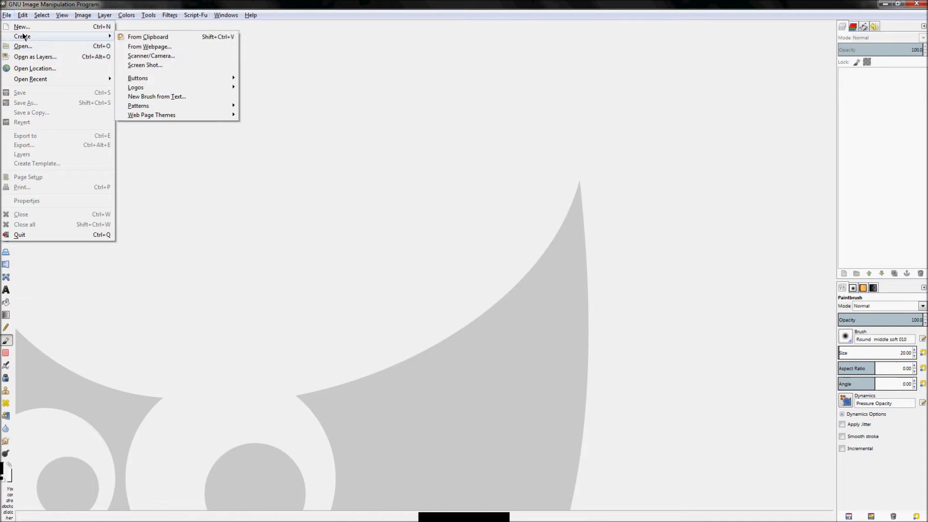
pyautogui.click(157, 37)
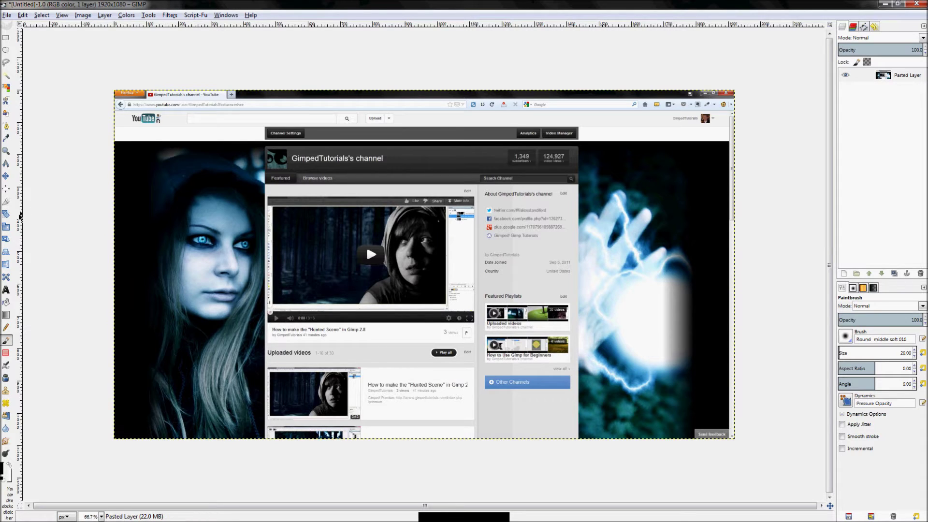
# Drag vertical guides onto the content column edges at about 466 and 1430 px.
pyautogui.moveTo(19, 216)
pyautogui.mouseDown()
pyautogui.moveTo(230, 214)
pyautogui.moveTo(266, 203)
pyautogui.mouseUp()
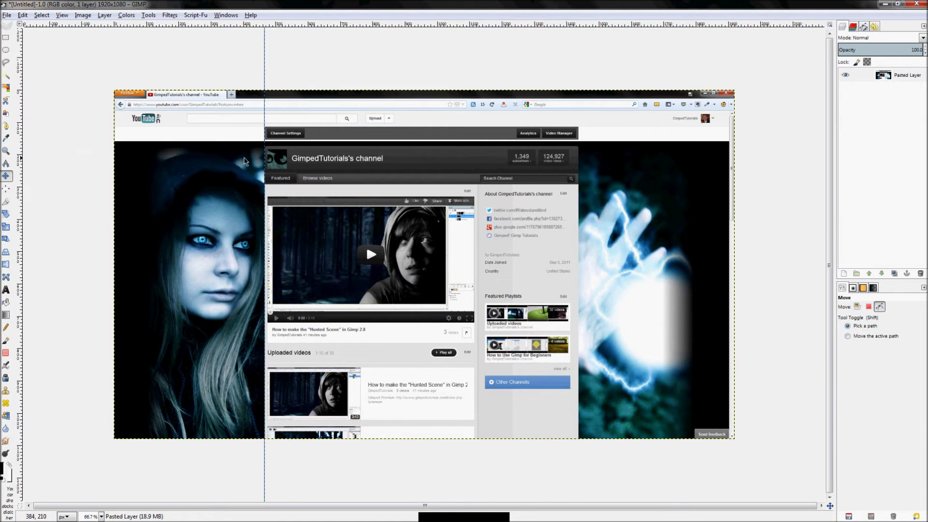
pyautogui.scroll(2, 285, 129)
pyautogui.scroll(7, 285, 129)
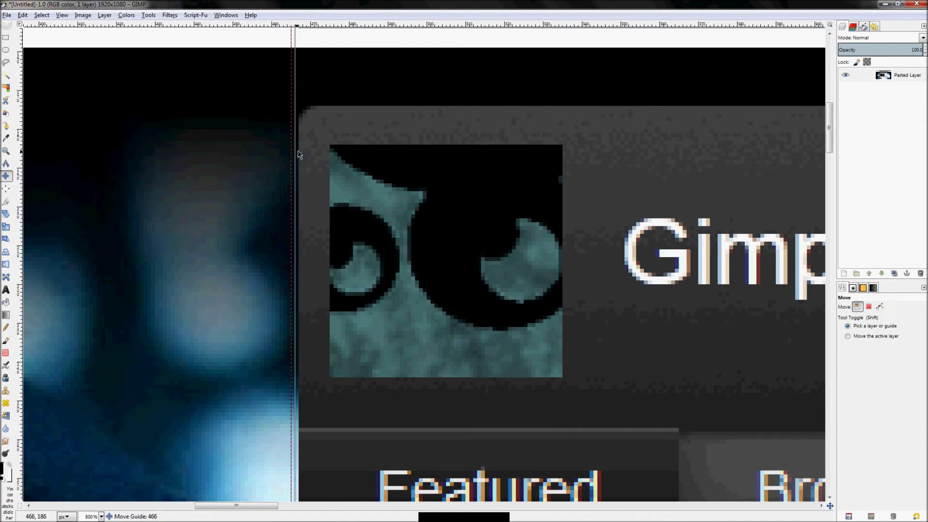
pyautogui.scroll(-8, 190, 193)
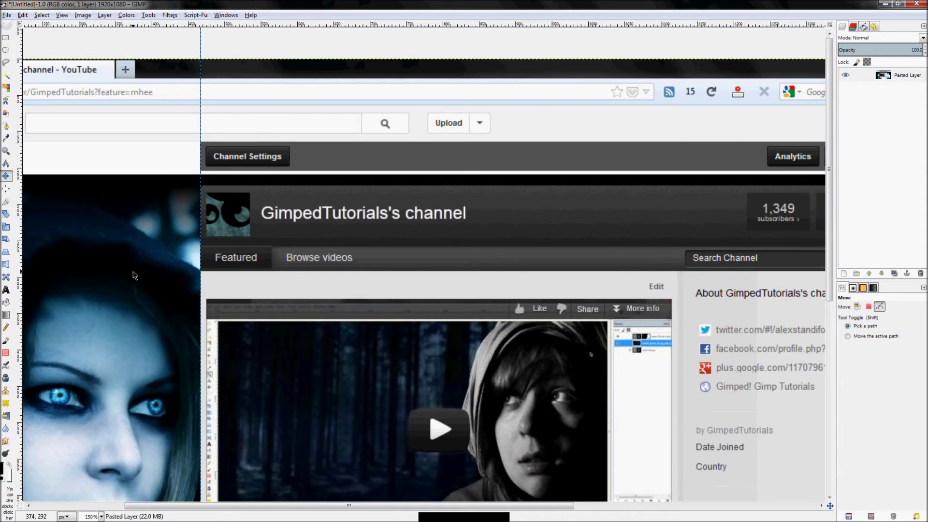
pyautogui.scroll(8, 570, 271)
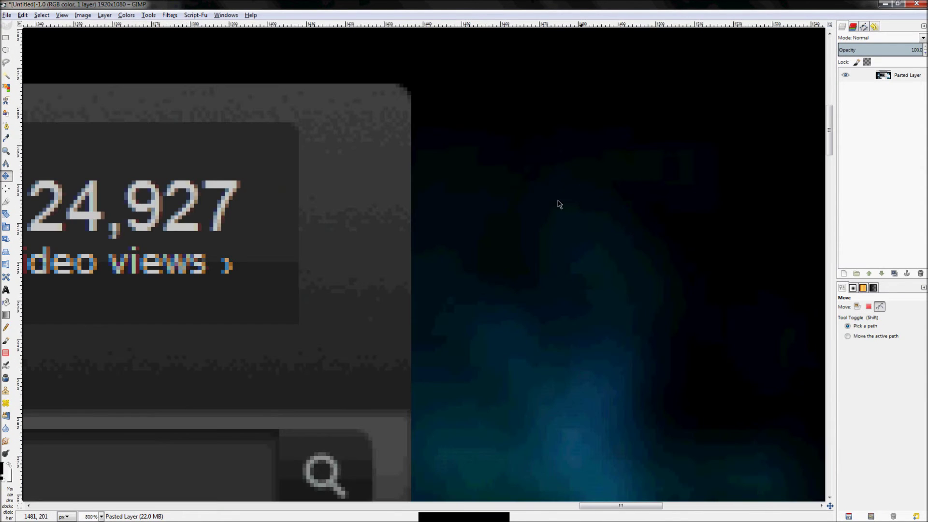
pyautogui.moveTo(22, 194); pyautogui.dragTo(412, 187)
pyautogui.scroll(-8, 412, 186)
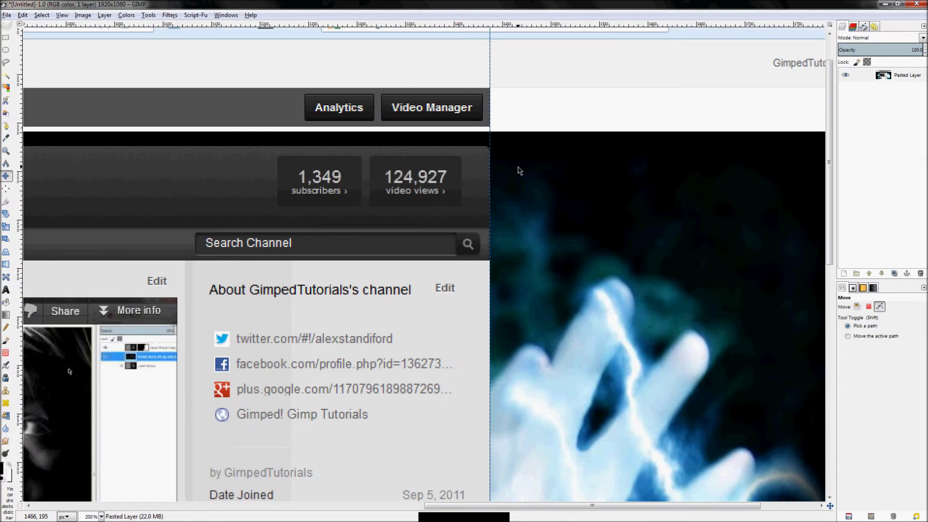
pyautogui.press('+')
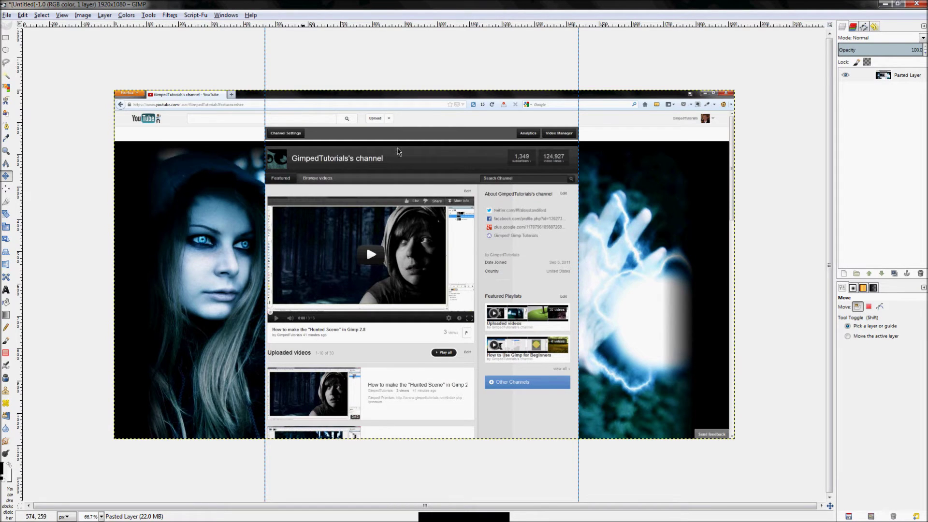
# Delete the Pasted Layer, leaving a transparent 1920x1080 canvas with only the two guides.
pyautogui.rightClick(881, 73)
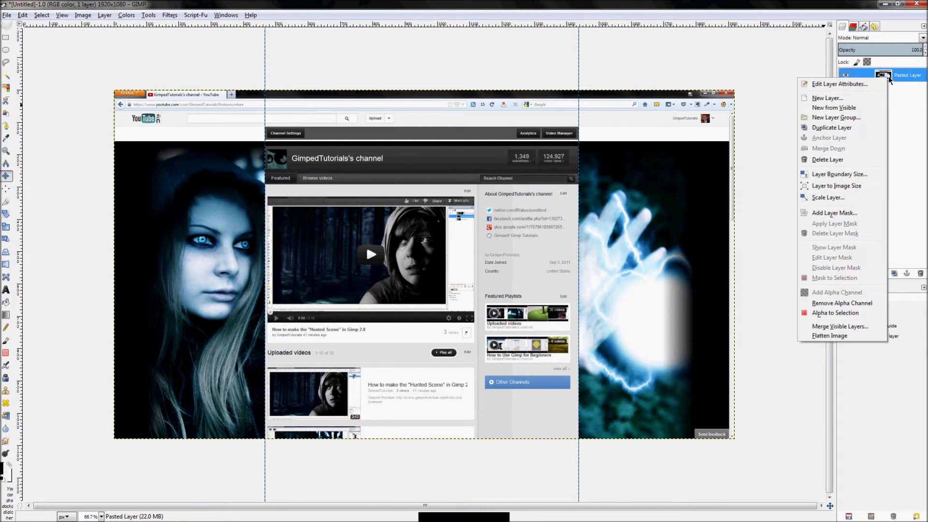
pyautogui.click(841, 159)
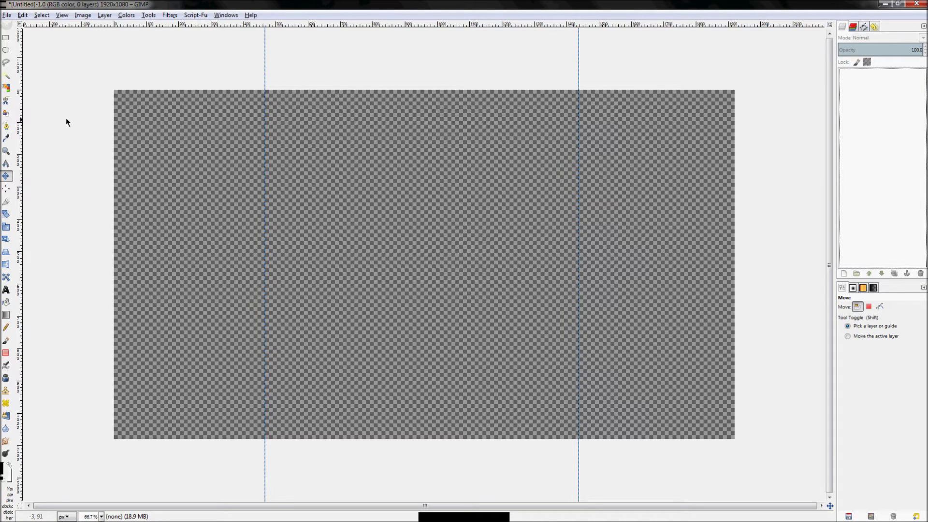
# Select the Rectangle Select tool in the toolbox, passing through Ellipse Select.
pyautogui.click(7, 48)
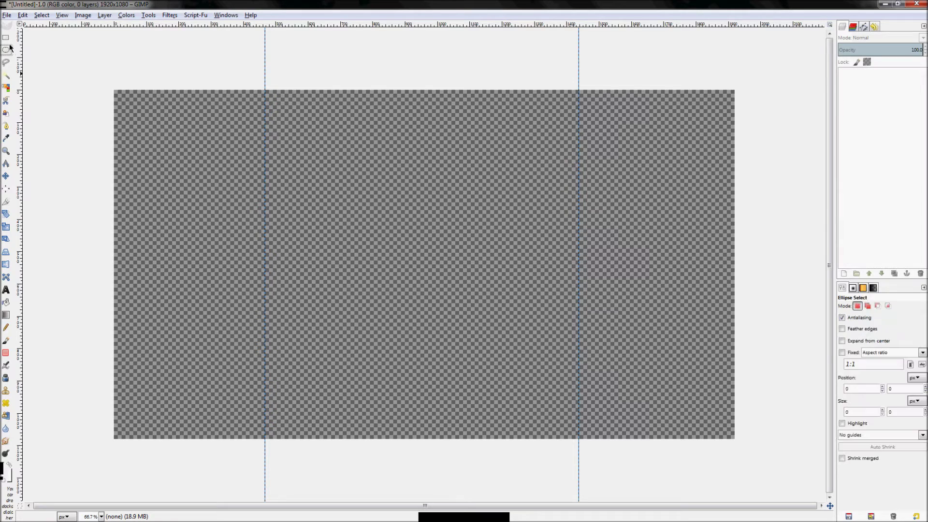
pyautogui.click(6, 38)
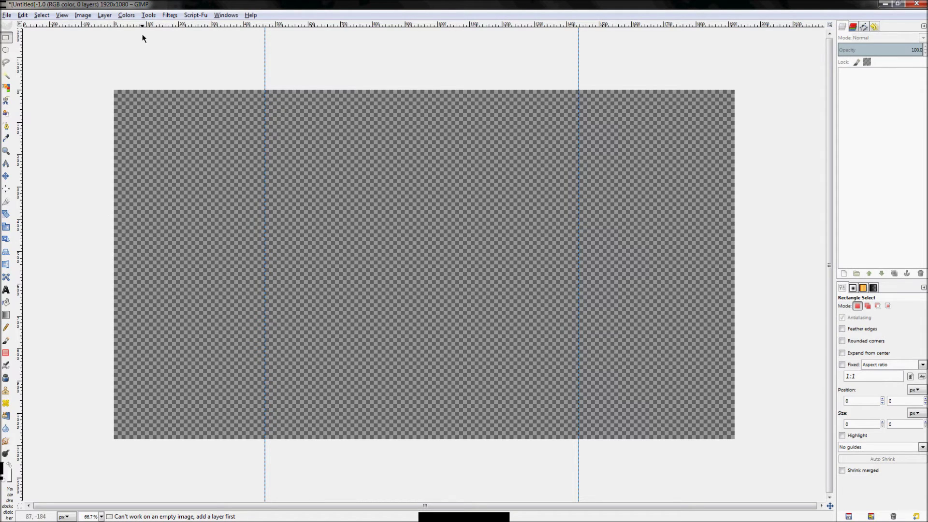
pyautogui.moveTo(2, 255)
# In the browser, go to twitter.com and open the account's own Twitter profile page.
pyautogui.click(10, 63)
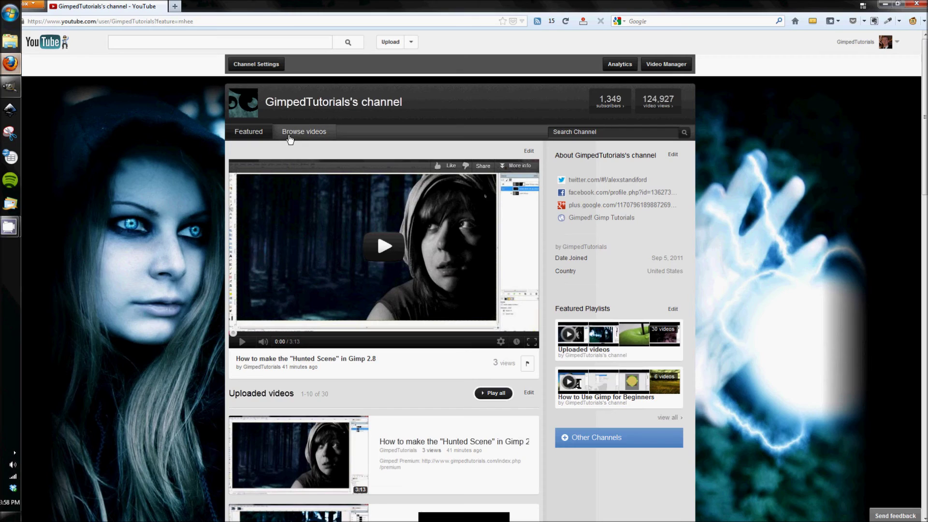
pyautogui.click(244, 22)
pyautogui.write('t')
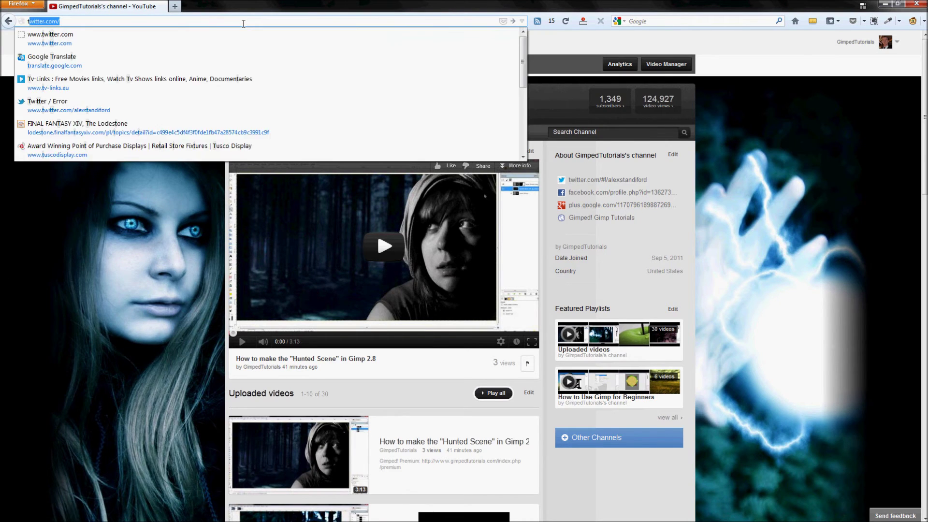
pyautogui.write('wi')
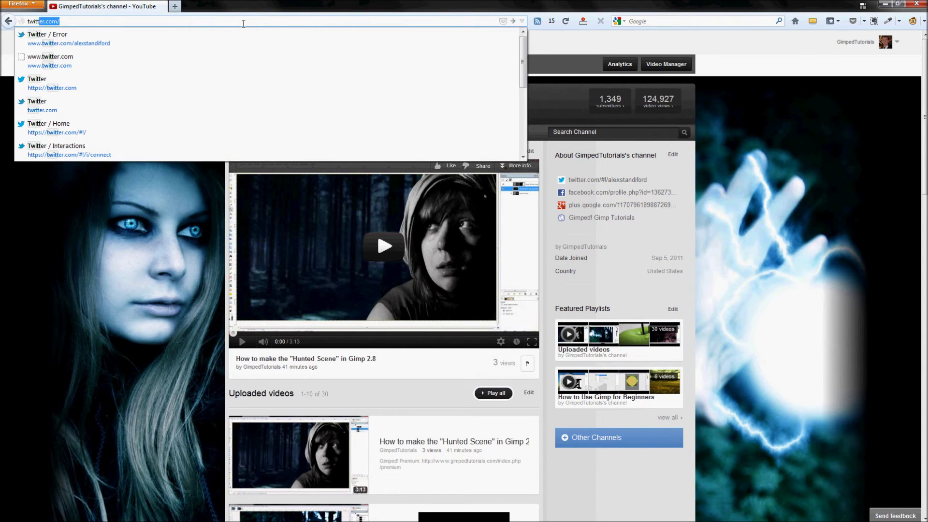
pyautogui.write('t')
pyautogui.press('Return')
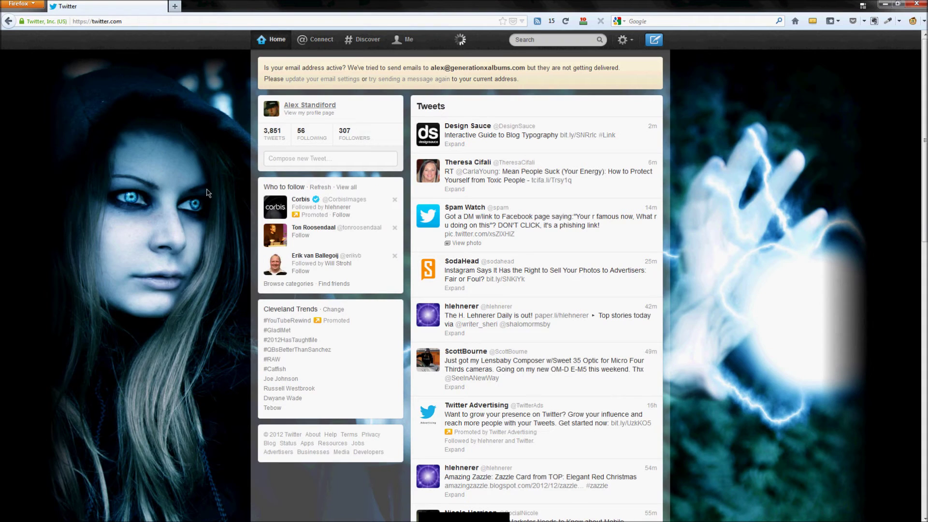
pyautogui.click(320, 106)
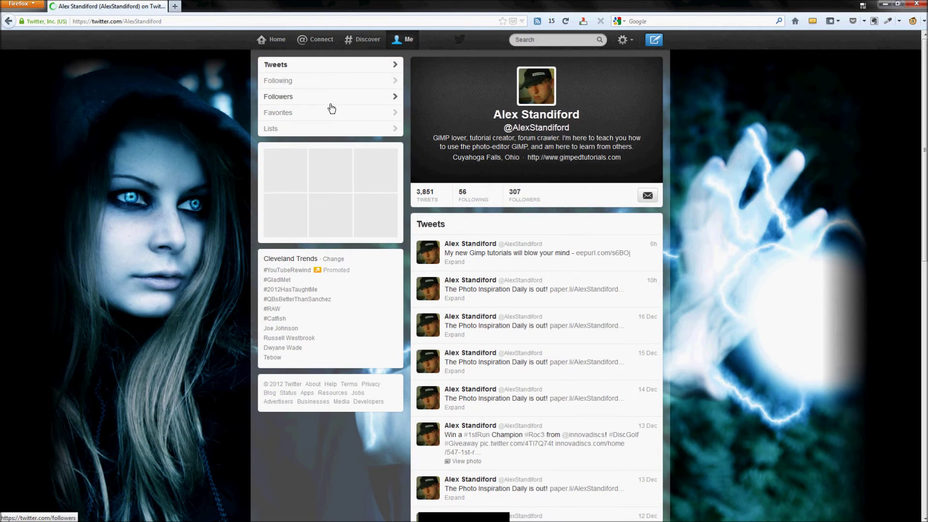
pyautogui.scroll(-10, 727, 217)
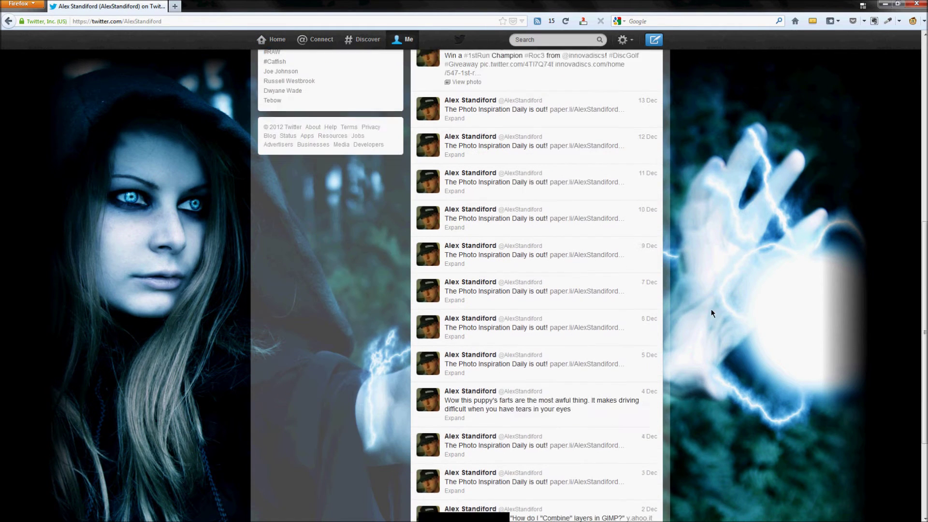
pyautogui.scroll(10, 704, 298)
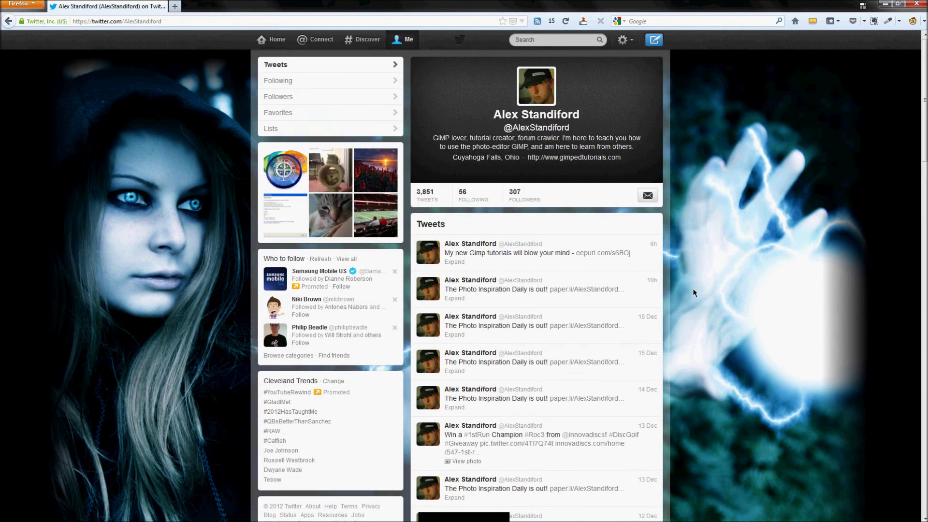
pyautogui.scroll(-5, 691, 288)
pyautogui.scroll(2, 703, 288)
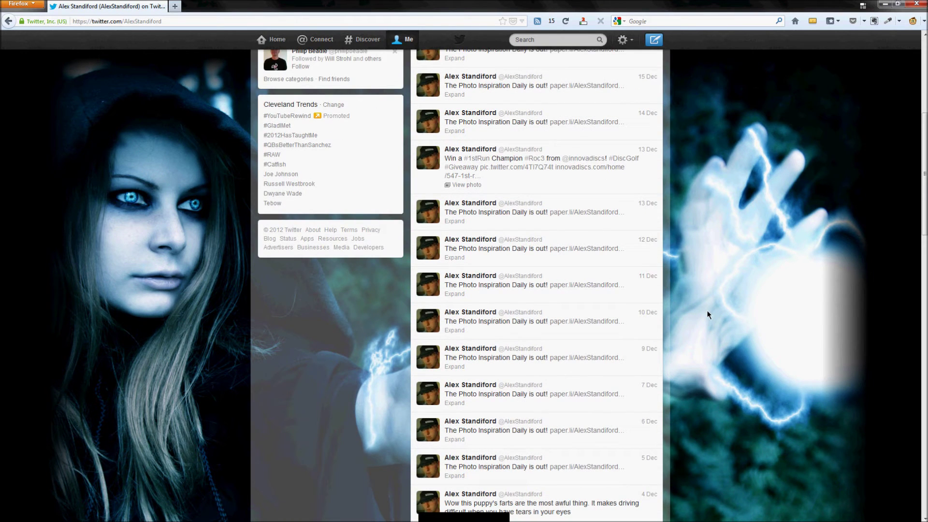
# In GIMP, create a new 1920x1080 image from the copied Twitter capture.
pyautogui.click(9, 92)
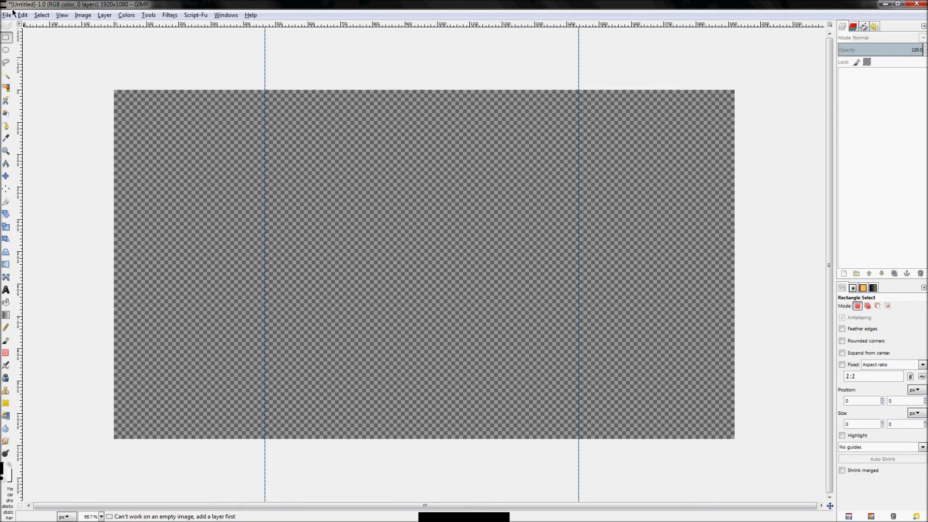
pyautogui.click(7, 15)
pyautogui.moveTo(63, 37)
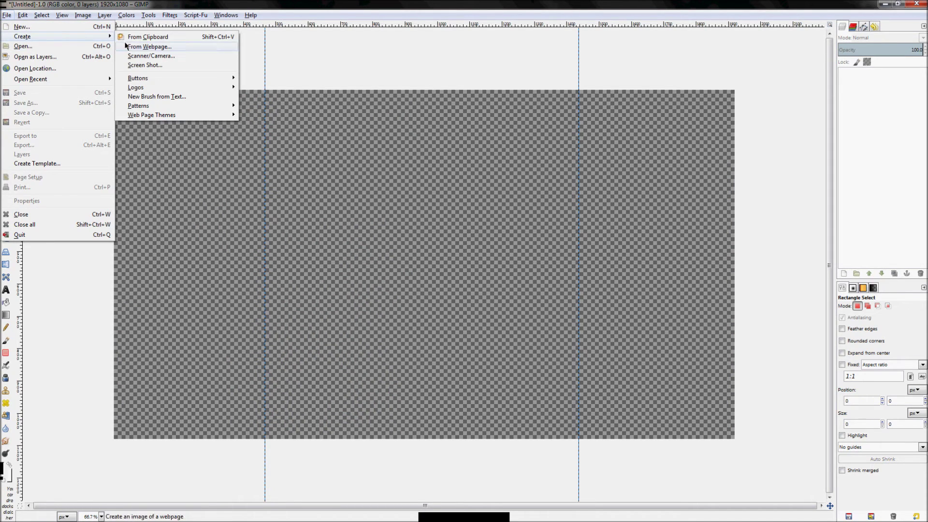
pyautogui.click(139, 37)
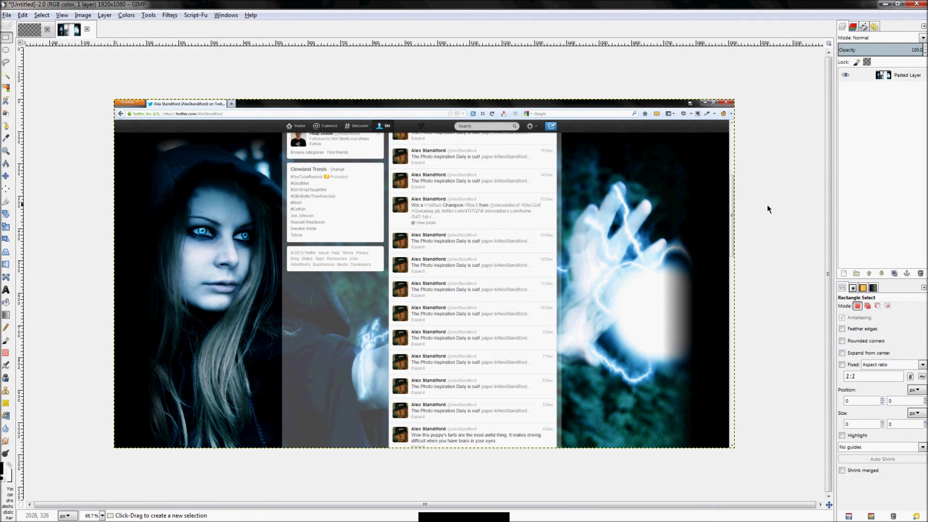
# Place a vertical guide on the tweet column's left edge at about 520 px.
pyautogui.moveTo(19, 193); pyautogui.dragTo(278, 169)
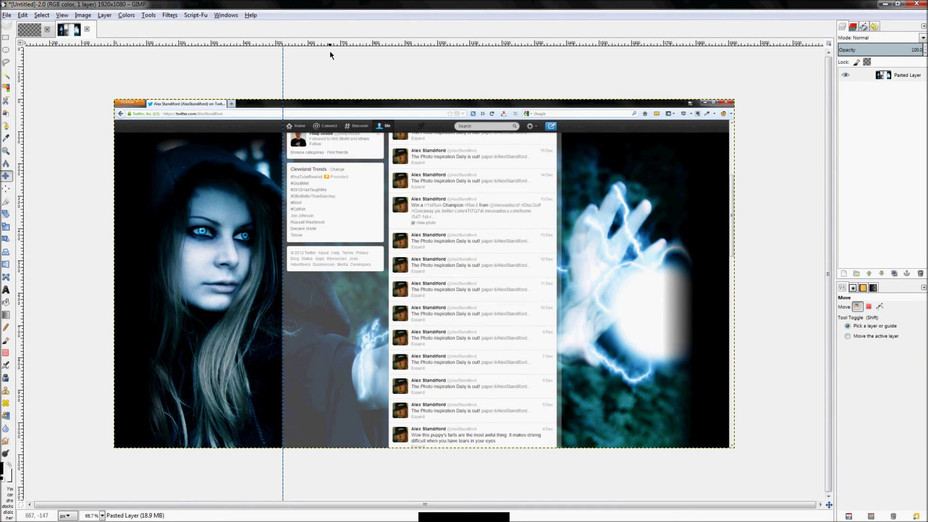
pyautogui.scroll(6, 283, 143)
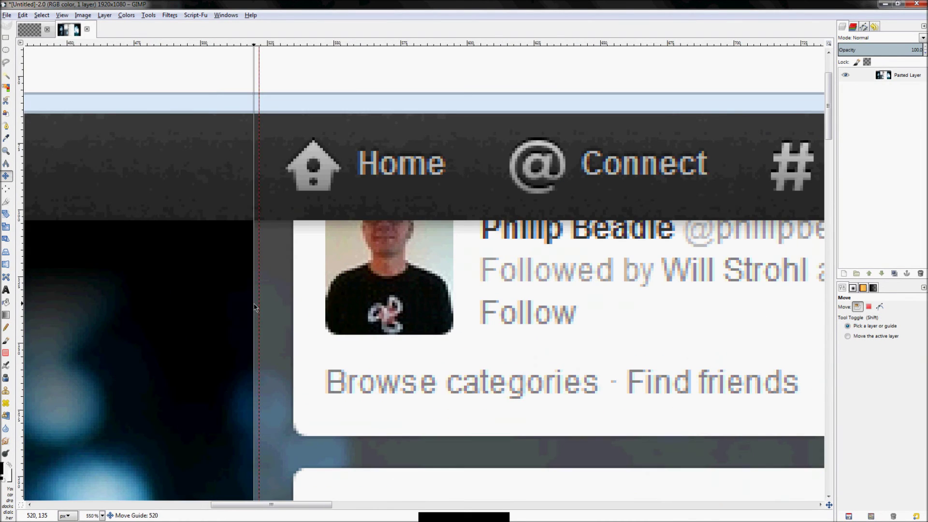
pyautogui.click(880, 306)
# Place a second vertical guide on the tweet column's right edge at about 1385 px.
pyautogui.scroll(-8, 769, 274)
pyautogui.scroll(-5, 769, 273)
pyautogui.hscroll(5, 770, 273)
pyautogui.scroll(2, 211, 246)
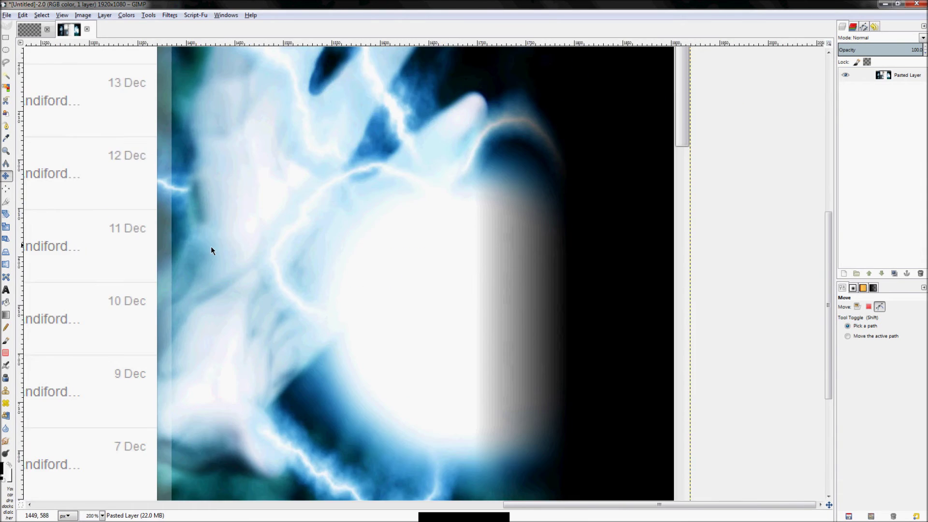
pyautogui.scroll(2, 124, 281)
pyautogui.scroll(2, 100, 287)
pyautogui.scroll(1, 34, 288)
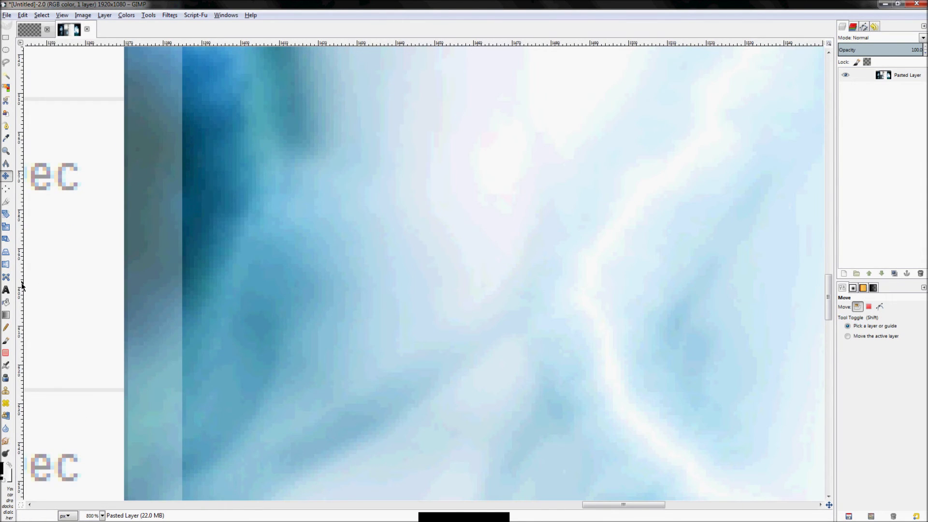
pyautogui.moveTo(22, 286); pyautogui.dragTo(183, 279)
pyautogui.scroll(-2, 556, 287)
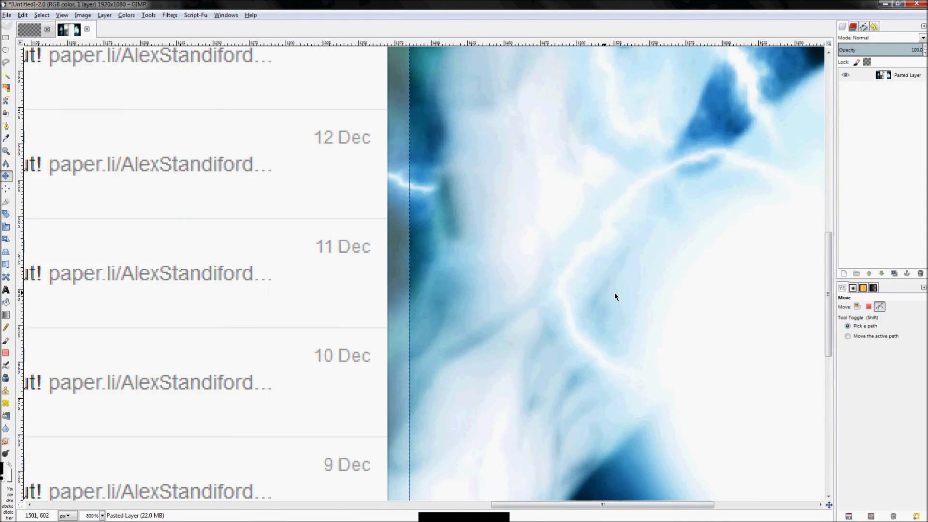
pyautogui.scroll(-7, 615, 296)
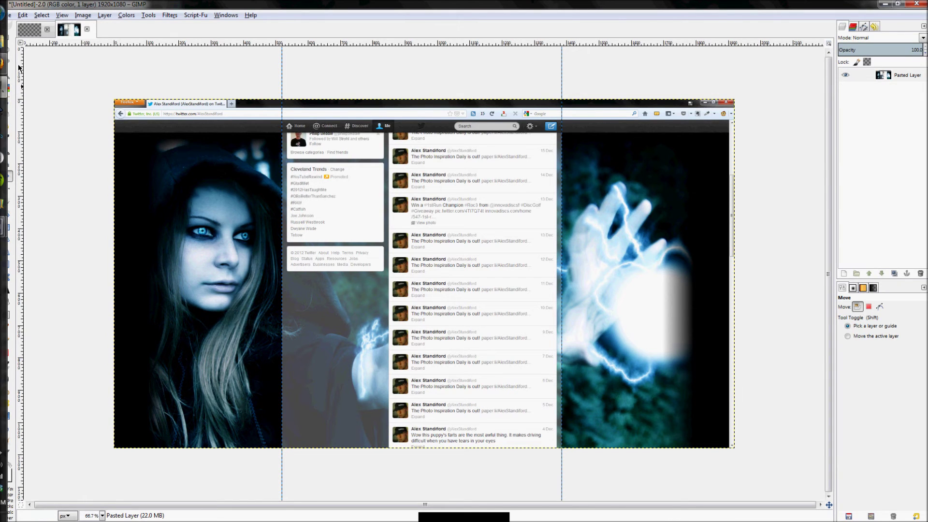
pyautogui.click(11, 64)
pyautogui.click(210, 21)
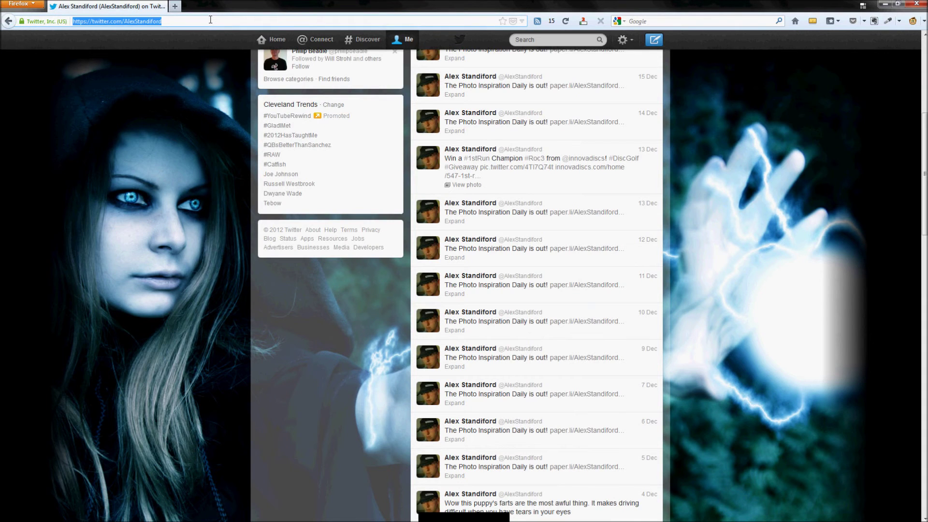
pyautogui.write('gimpedtutorials.com/')
pyautogui.press('Return')
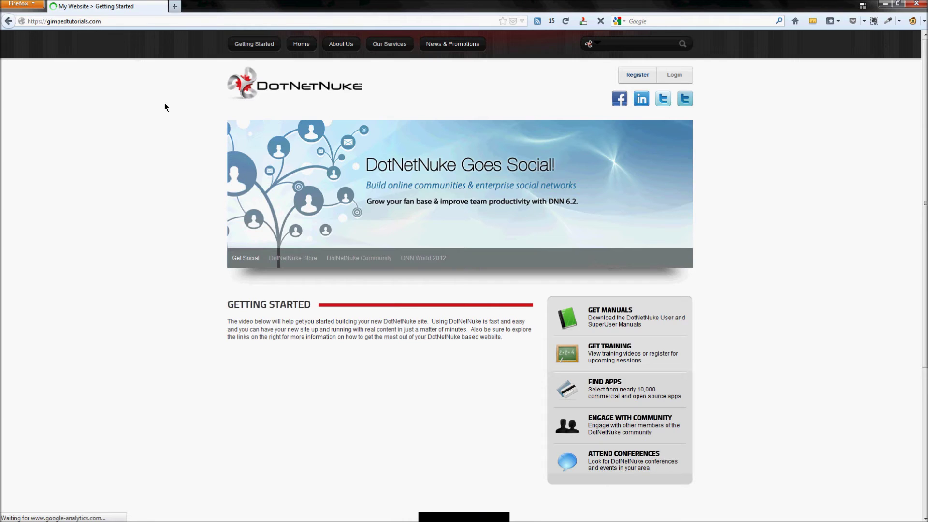
pyautogui.click(138, 21)
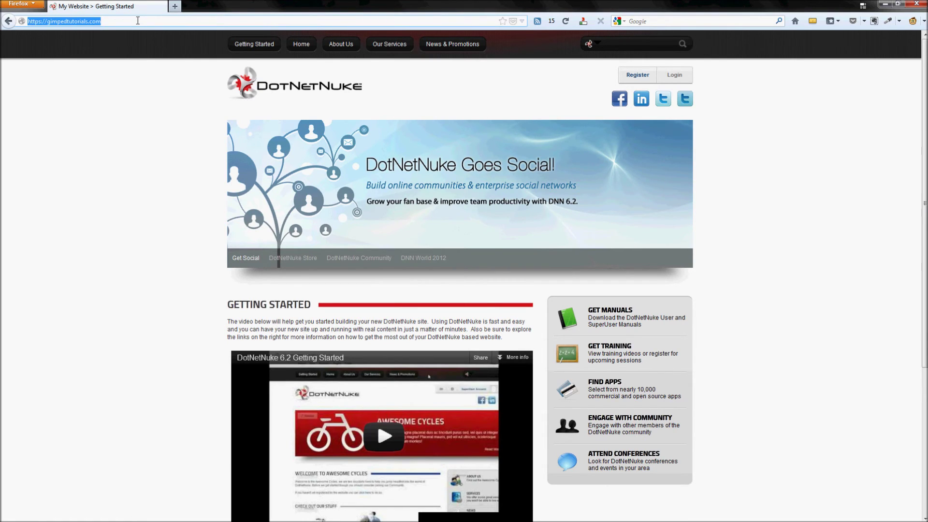
pyautogui.write('www.gimpedtutorials.com')
pyautogui.press('Return')
pyautogui.scroll(-4, 156, 153)
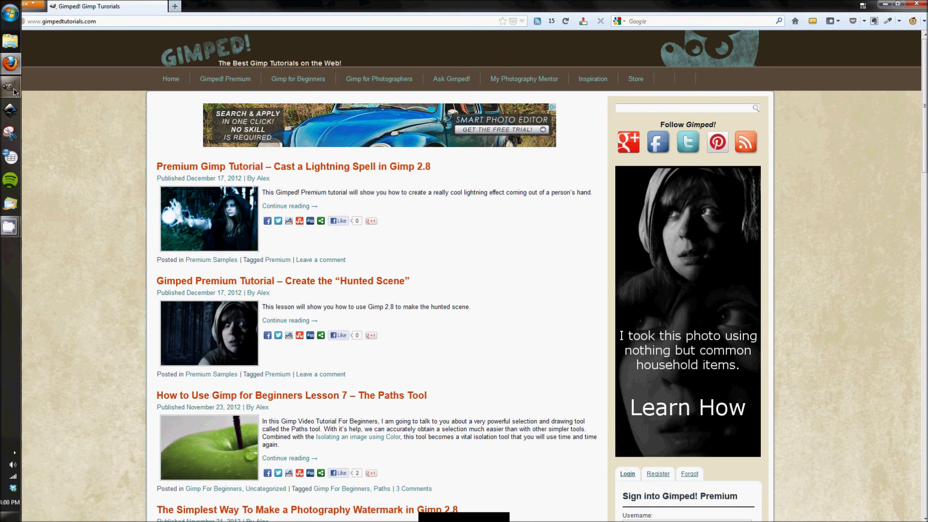
# In GIMP, create a new image from the copied gimpedtutorials.com capture.
pyautogui.click(15, 92)
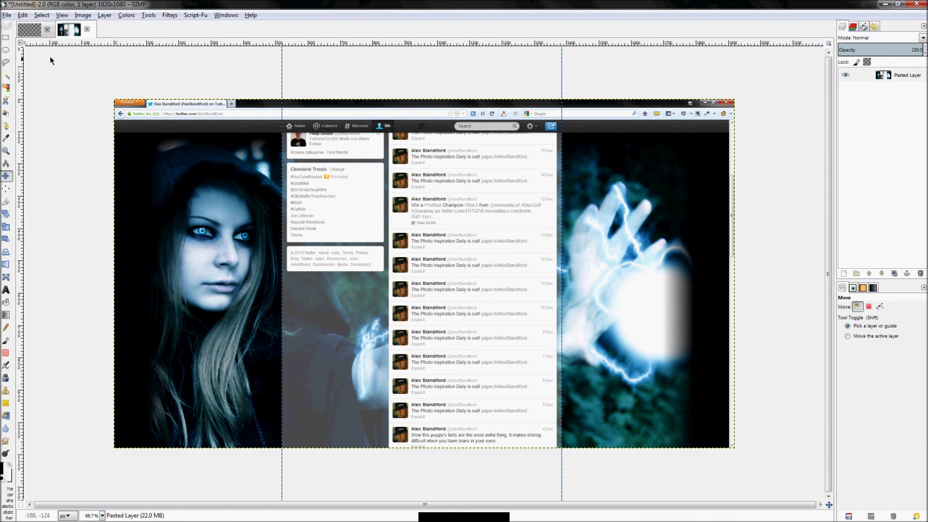
pyautogui.click(10, 16)
pyautogui.moveTo(28, 33)
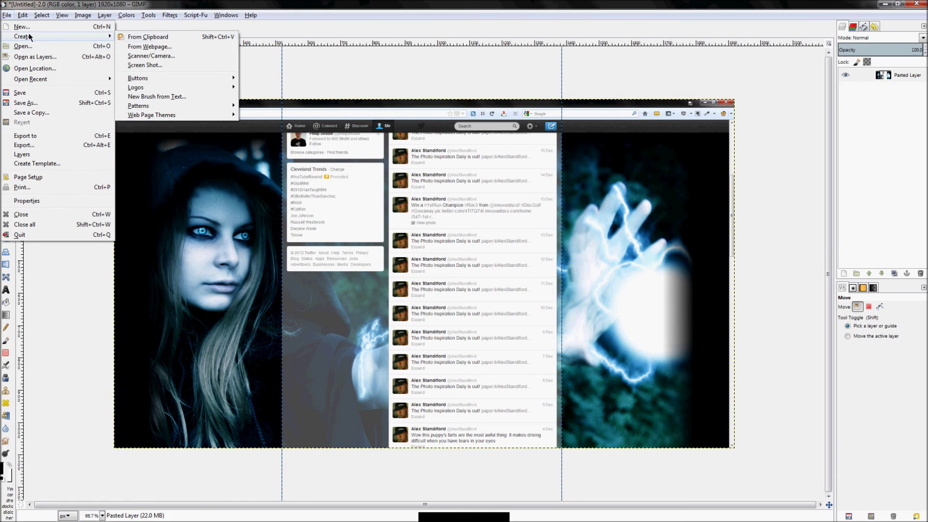
pyautogui.click(157, 40)
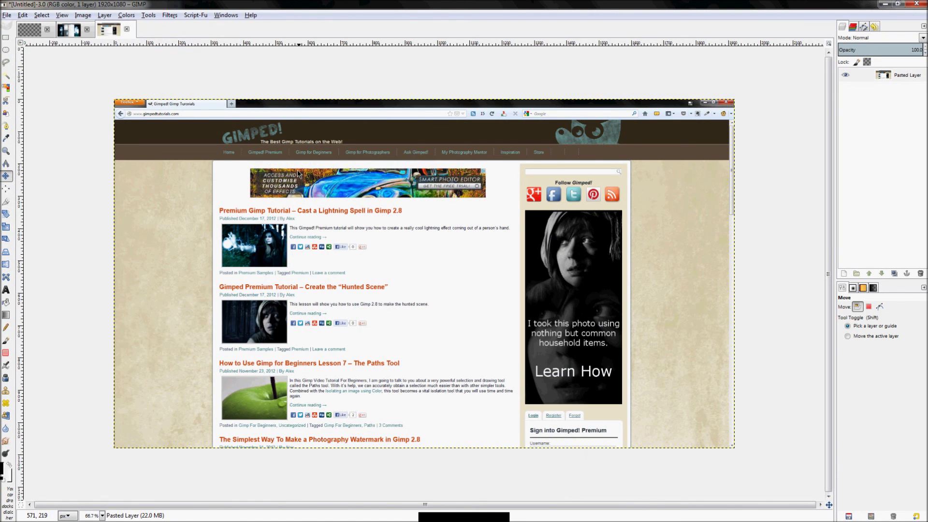
# Crop the image to the 728x90 banner ad with the Crop tool.
pyautogui.click(5, 201)
pyautogui.press('1')
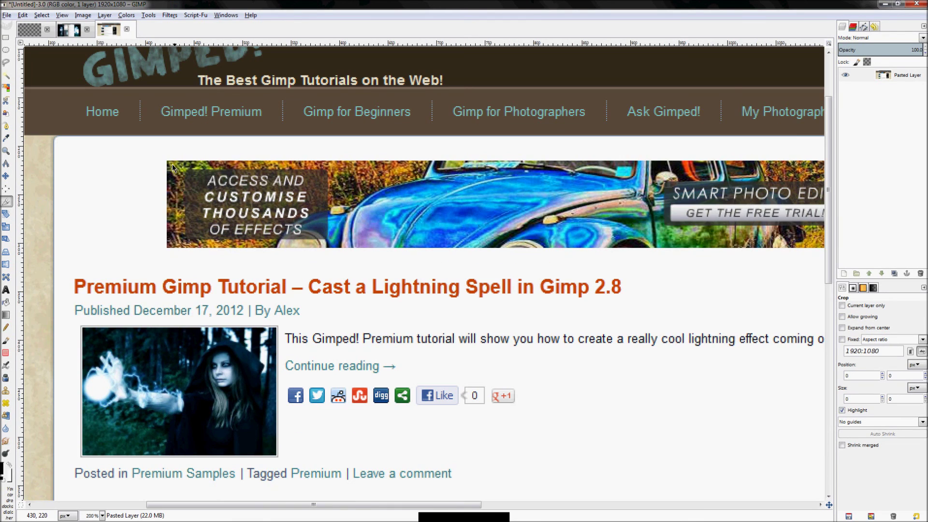
pyautogui.moveTo(267, 185); pyautogui.dragTo(623, 231)
pyautogui.scroll(10, 624, 231)
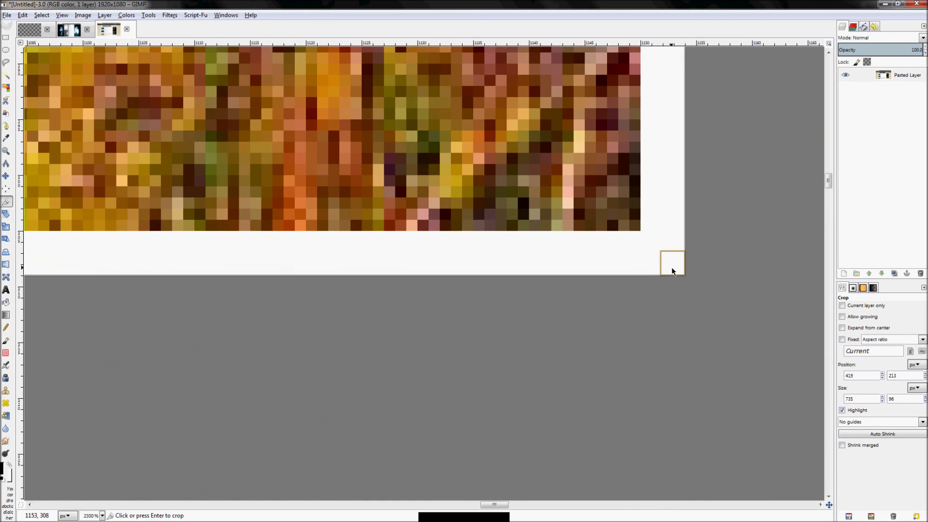
pyautogui.moveTo(671, 267); pyautogui.dragTo(633, 227)
pyautogui.scroll(-8, 569, 363)
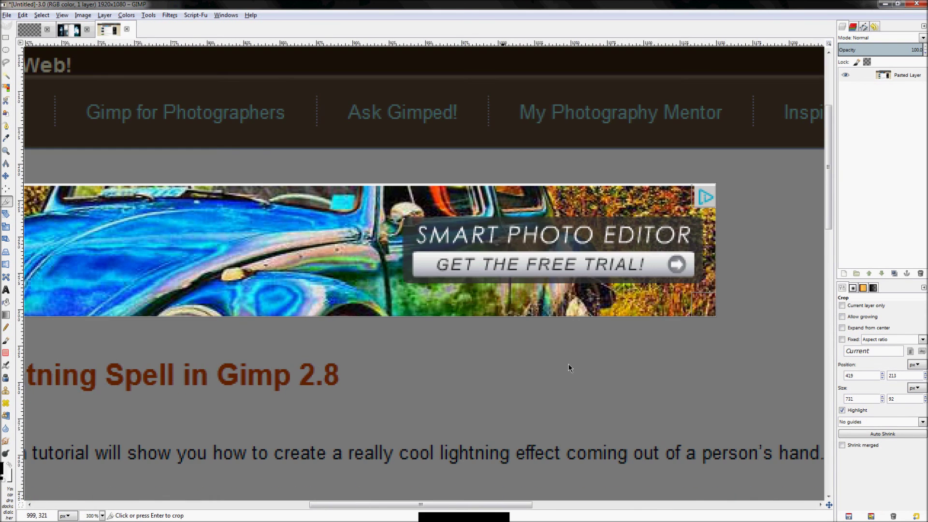
pyautogui.scroll(7, 98, 291)
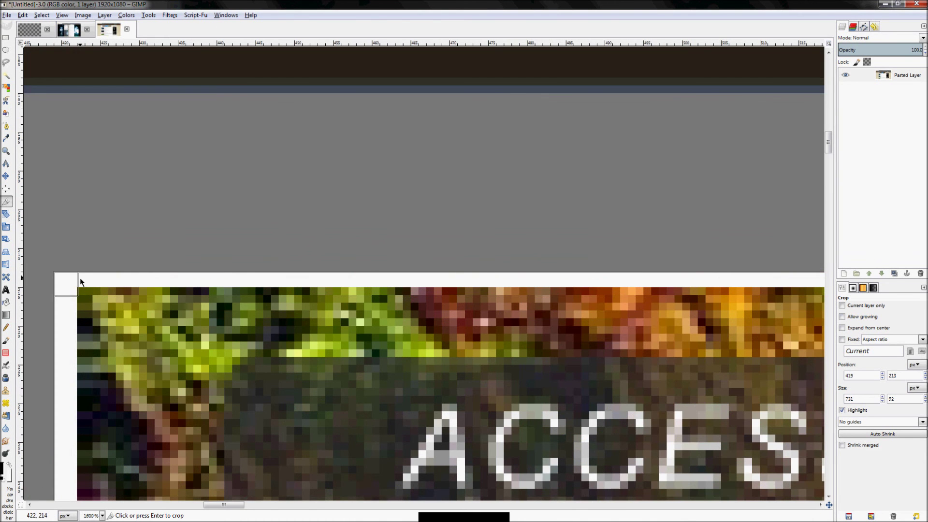
pyautogui.moveTo(80, 277); pyautogui.dragTo(98, 293)
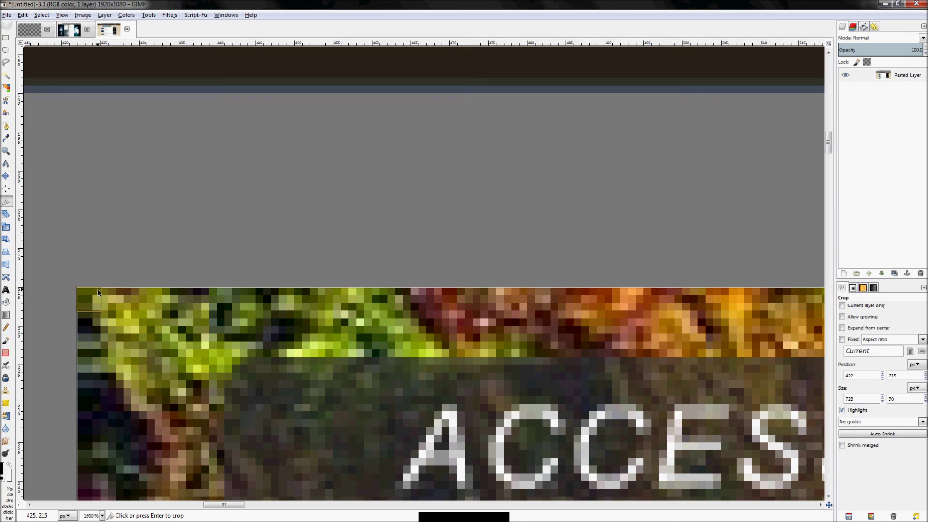
pyautogui.press('Return')
# Fit the banner to the window and clear it to transparency, then return to Firefox.
pyautogui.press('z')
pyautogui.hotkey('shift', 'ctrl', 'j')
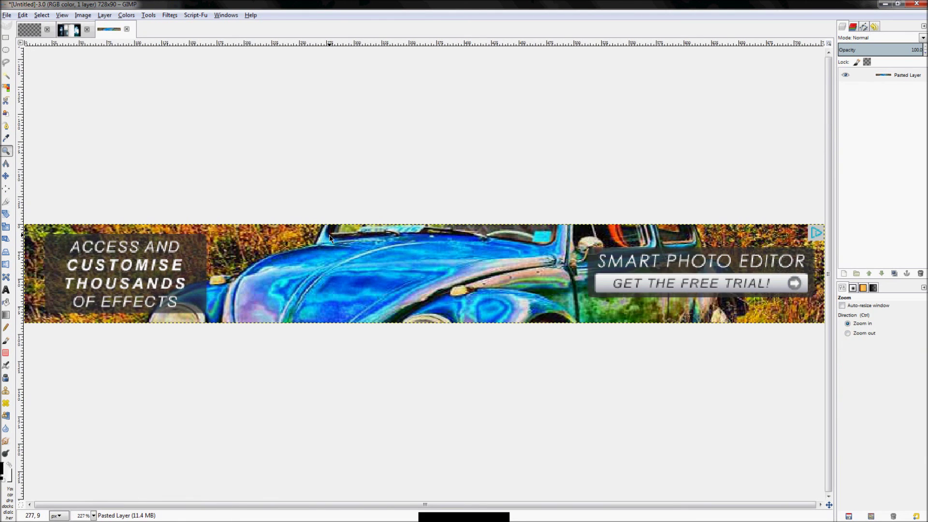
pyautogui.hotkey('ctrl', 'x')
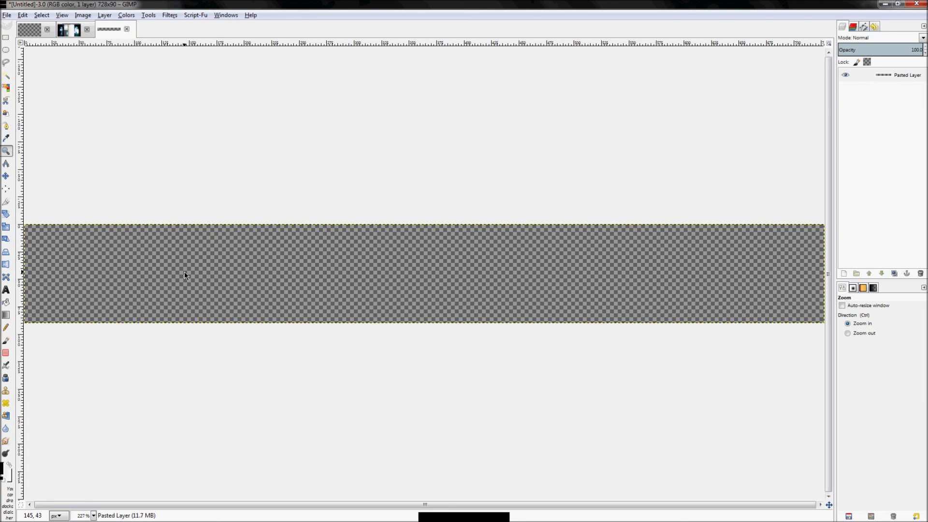
pyautogui.hotkey('alt', 'Tab')
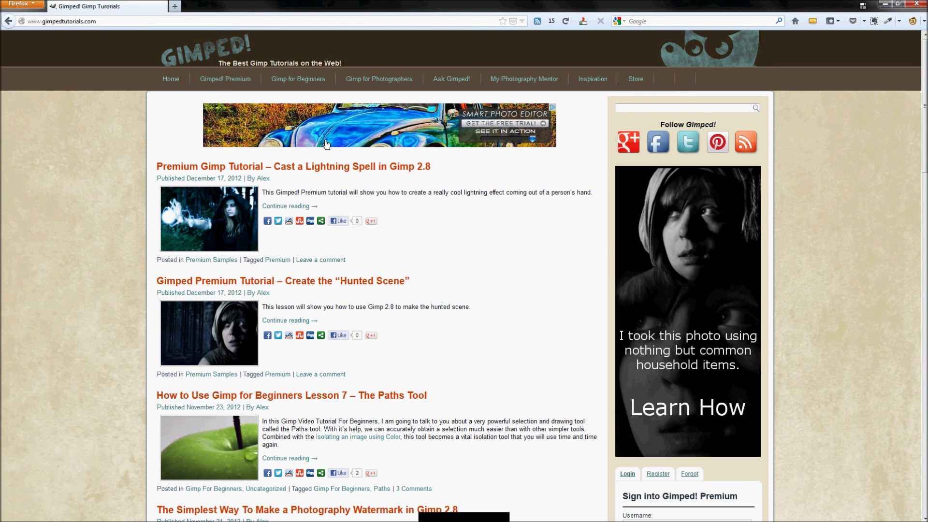